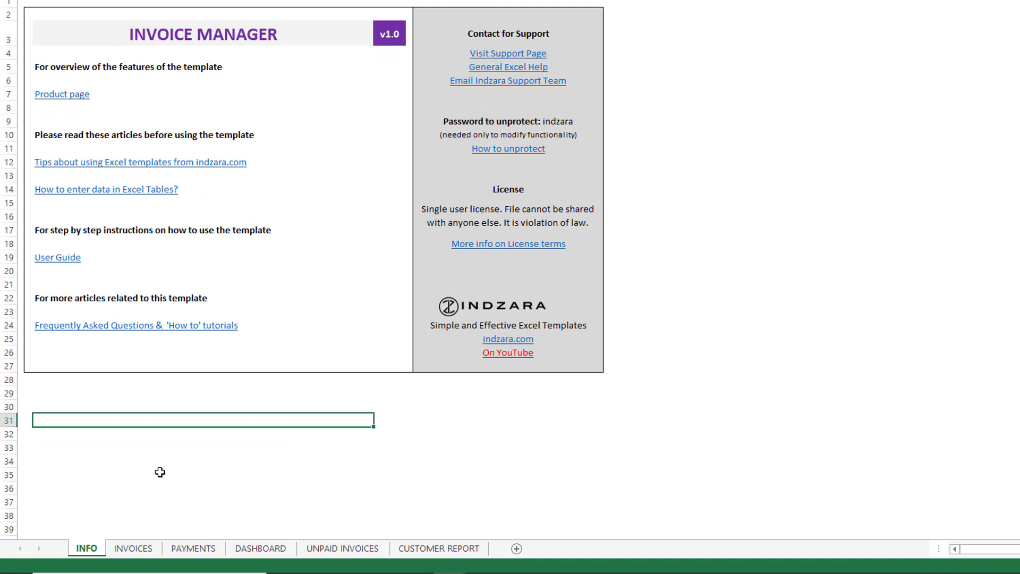
Browse the Invoices and Payments sheets, checking the blank invoice number cells of the bulk payments in rows 8 and 9.
click(147, 554)
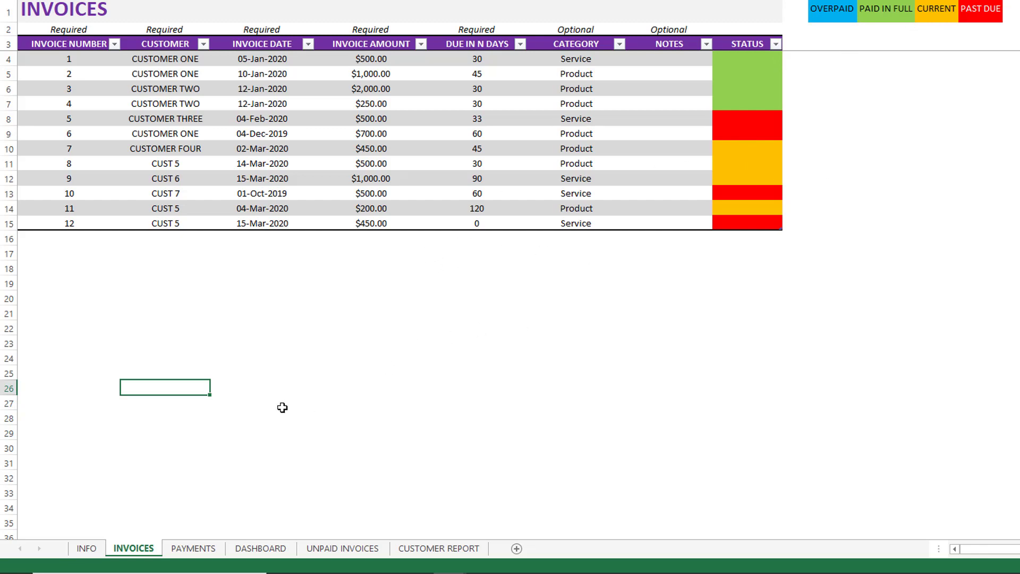
click(194, 548)
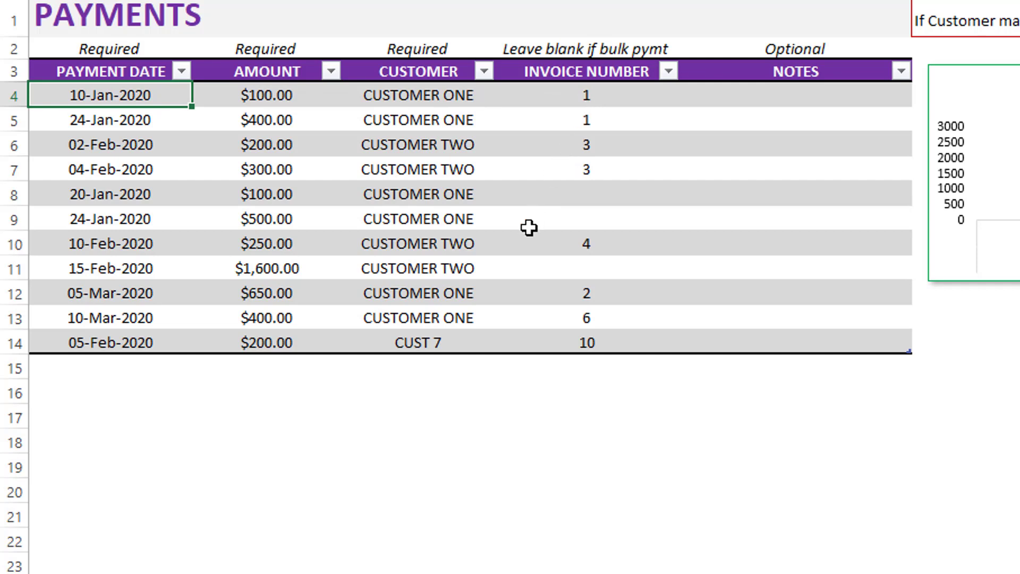
click(604, 192)
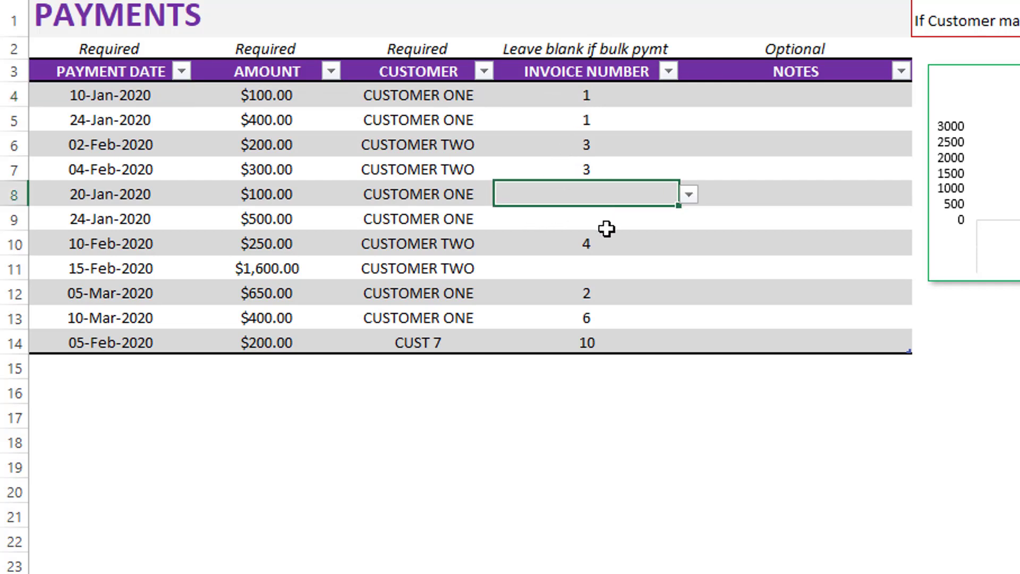
click(606, 229)
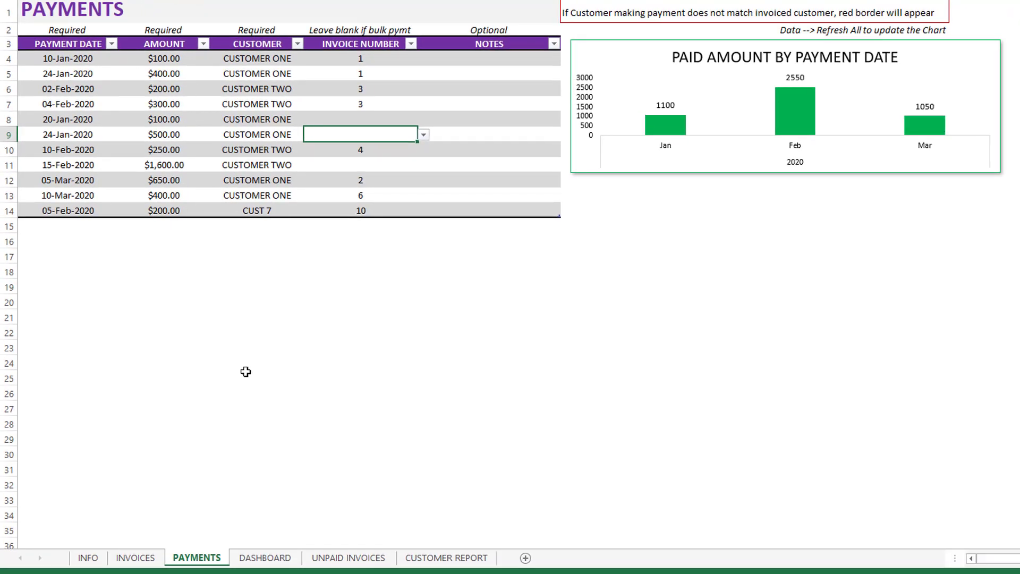
click(149, 561)
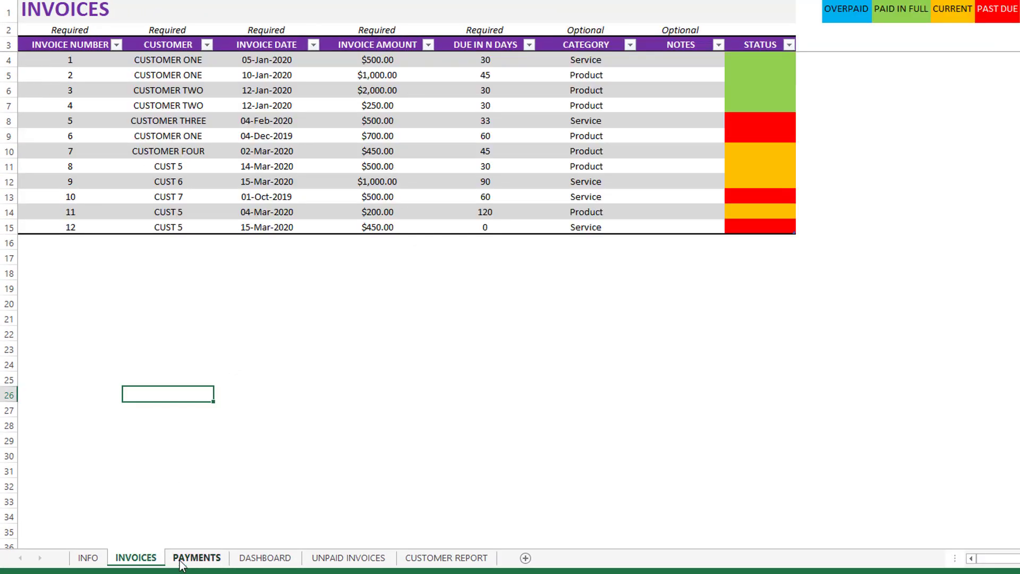
click(180, 561)
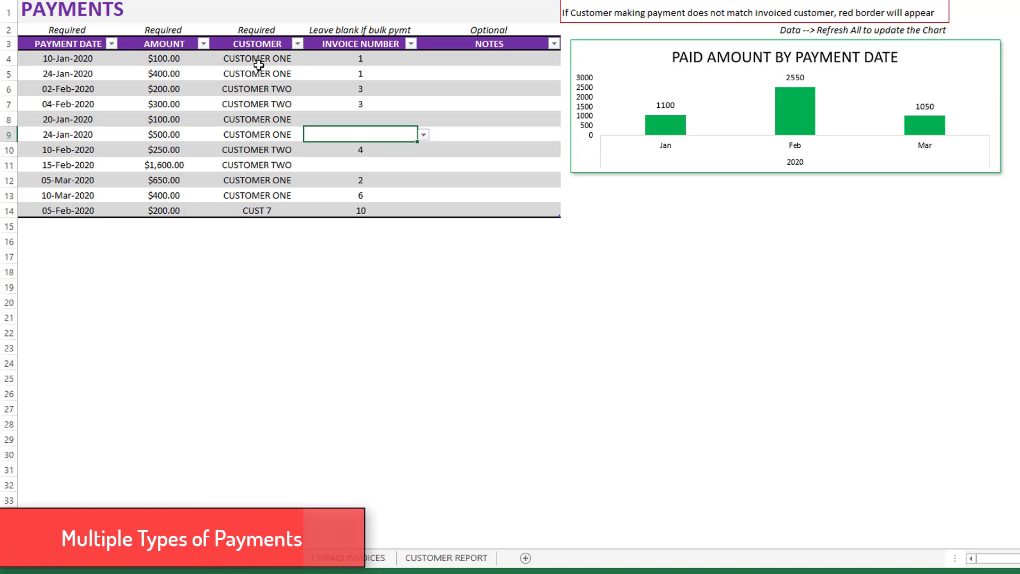
Examine the 10-Jan-2020 and 24-Jan-2020 payments from CUSTOMER ONE and the invoice number they are assigned to in the Payments table.
drag(83, 58, 319, 59)
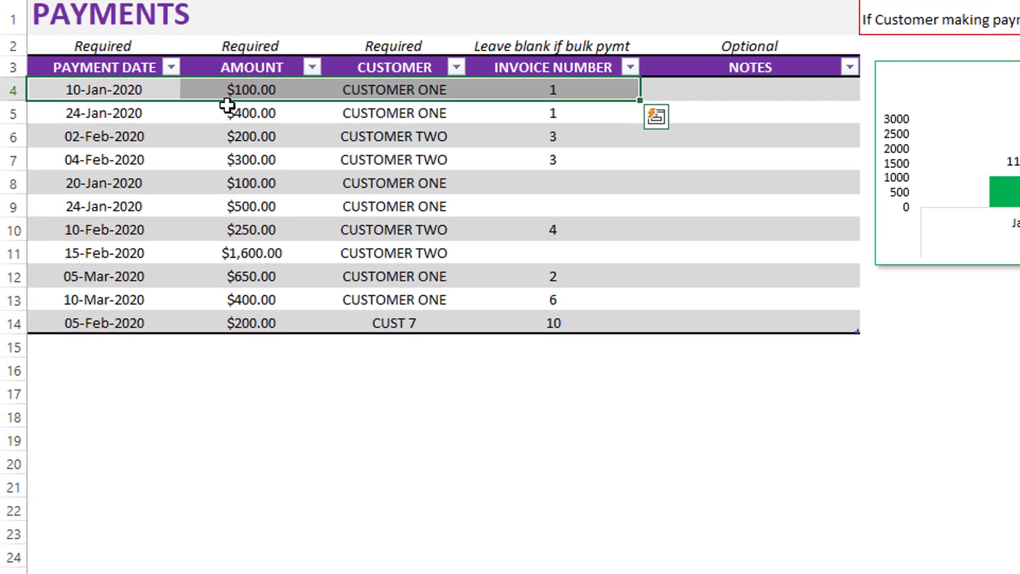
click(555, 100)
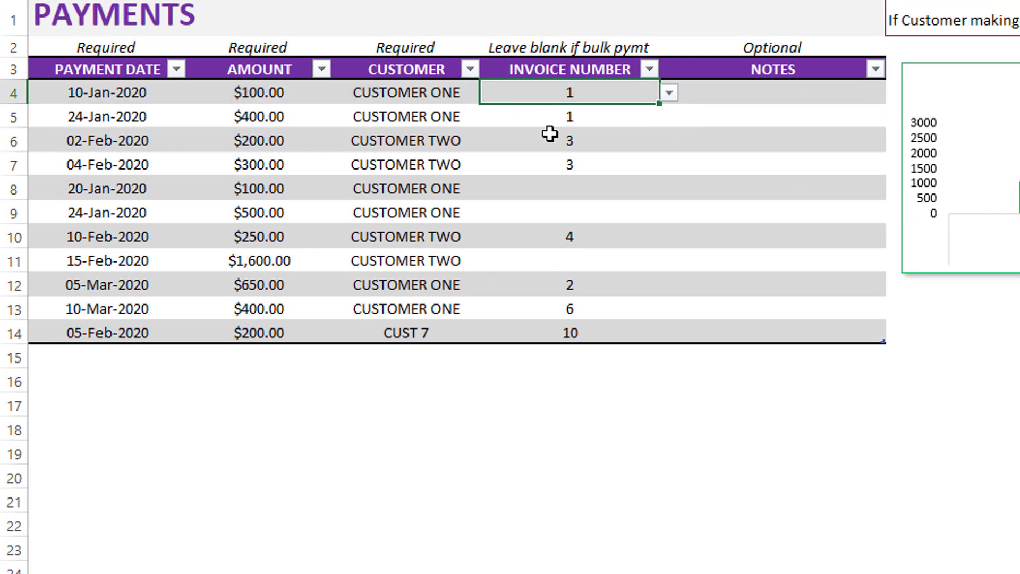
drag(109, 88, 540, 114)
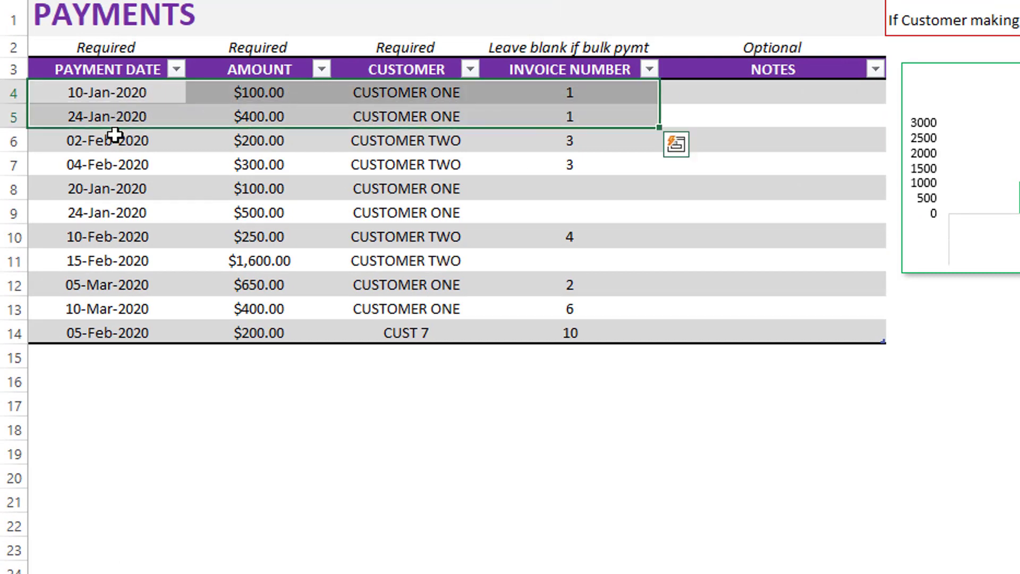
click(603, 92)
click(603, 116)
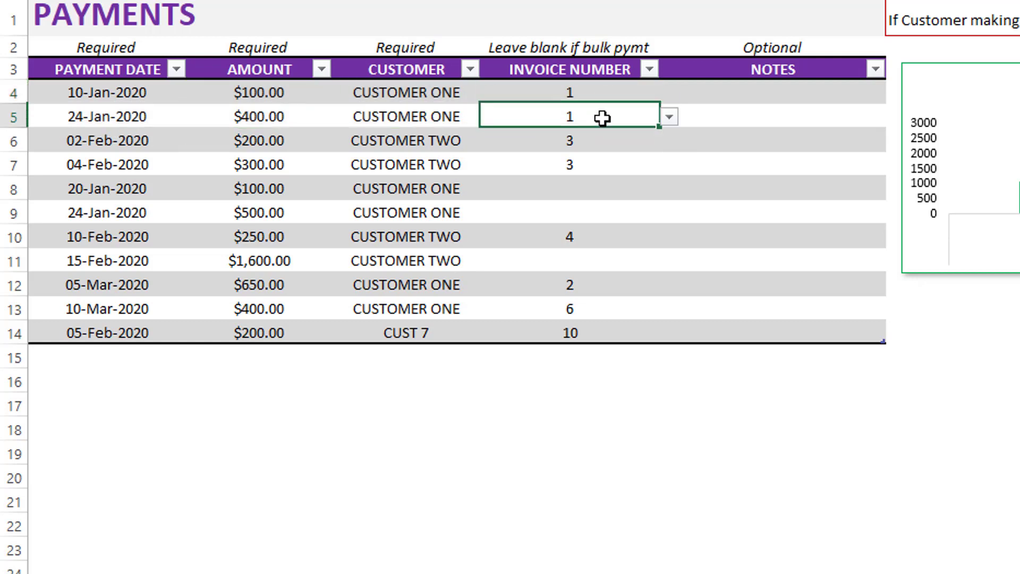
click(603, 91)
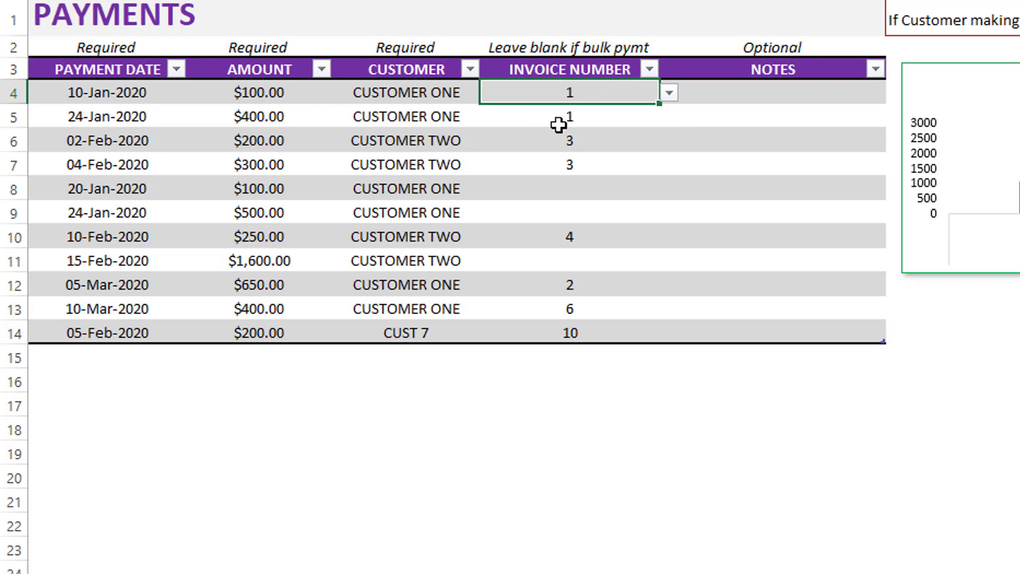
Review the 20-Jan-2020 bulk payment without an invoice number against the Invoices sheet, and show the data refresh commands on Payments.
drag(105, 189, 597, 187)
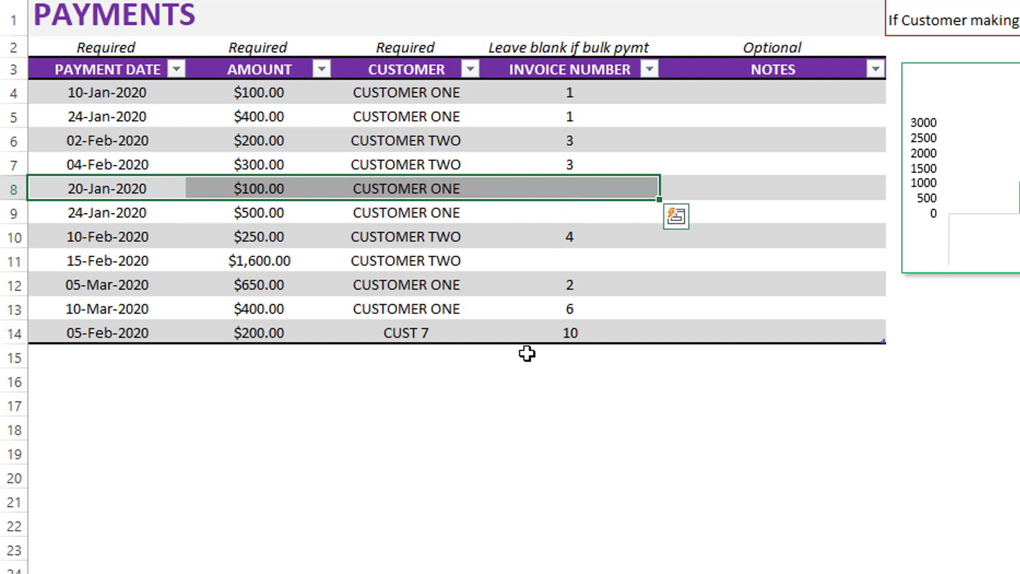
click(527, 380)
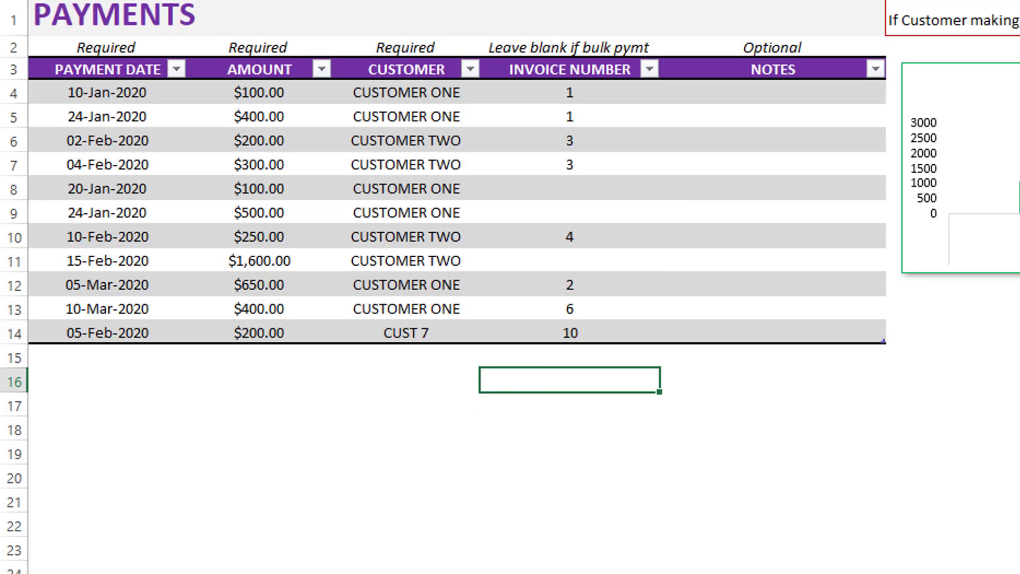
key(ctrl+Page_Up)
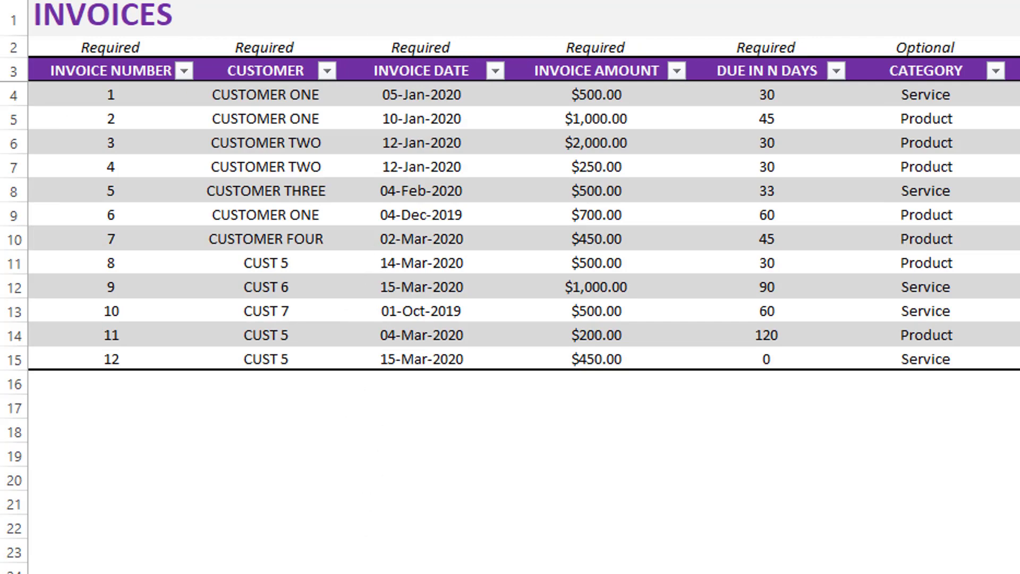
key(ctrl+Page_Down)
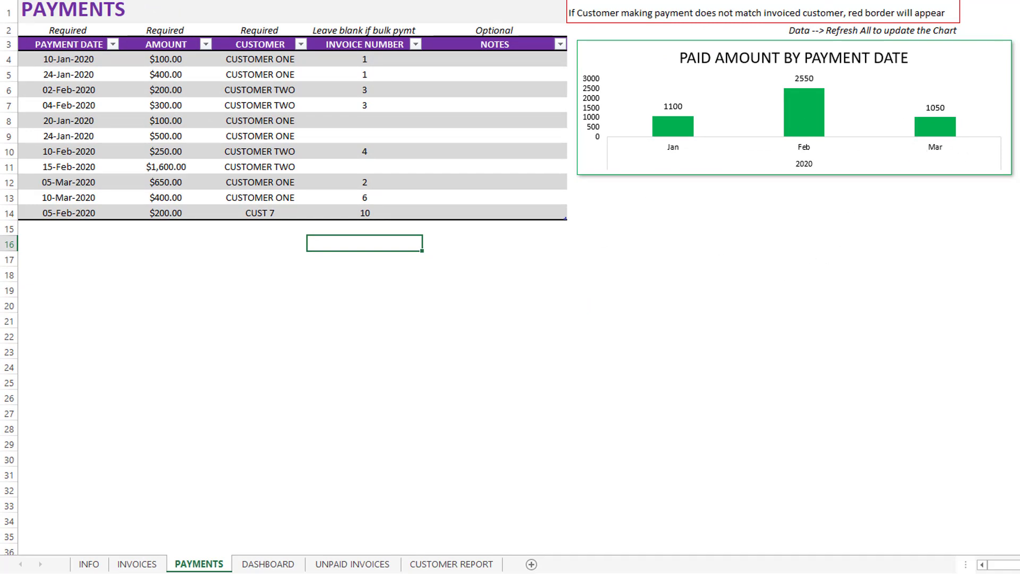
click(245, 29)
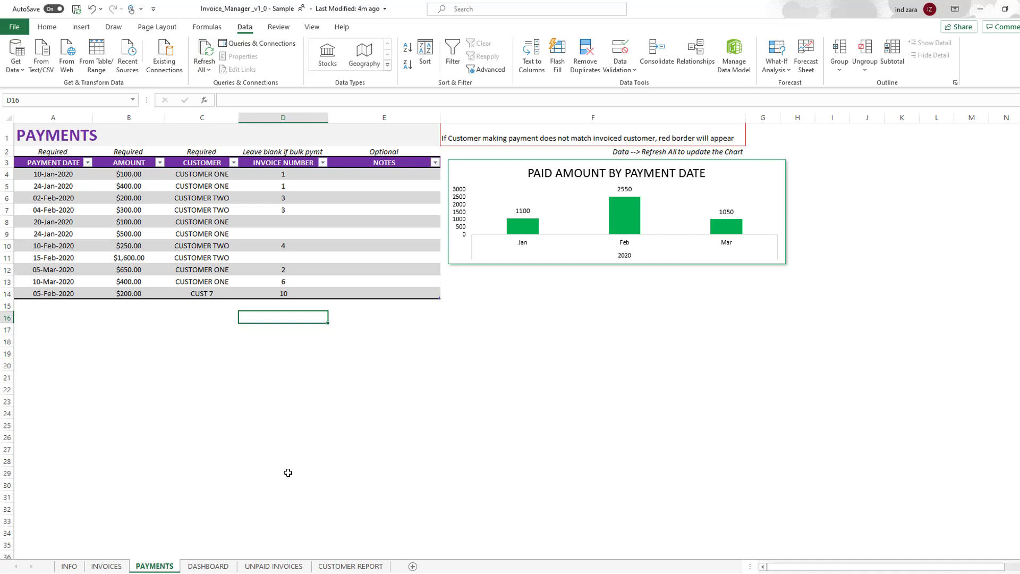
Open the Dashboard sheet and filter its invoice date timeline to January–May 2019, extending the range through September 2019.
click(208, 566)
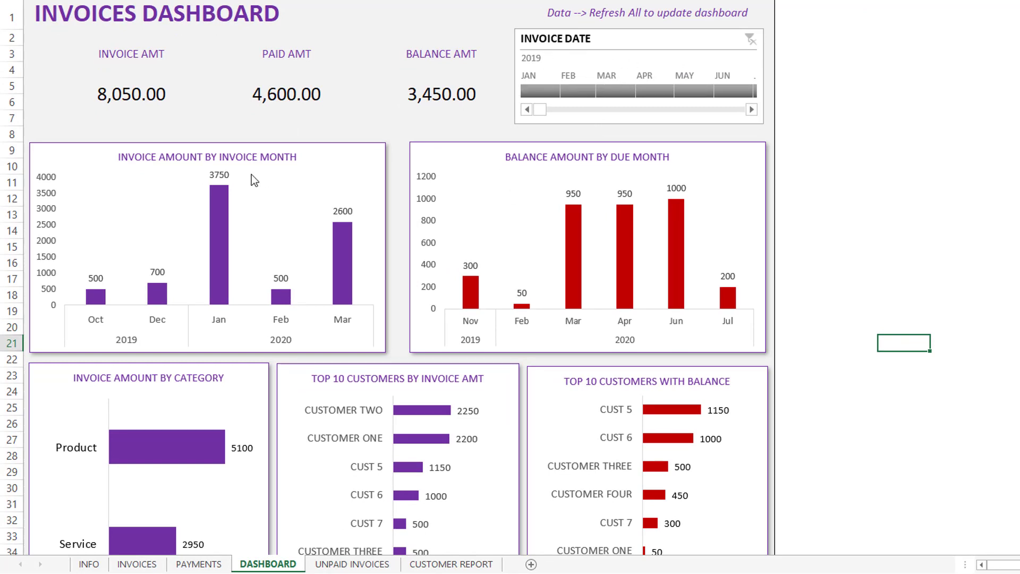
click(556, 88)
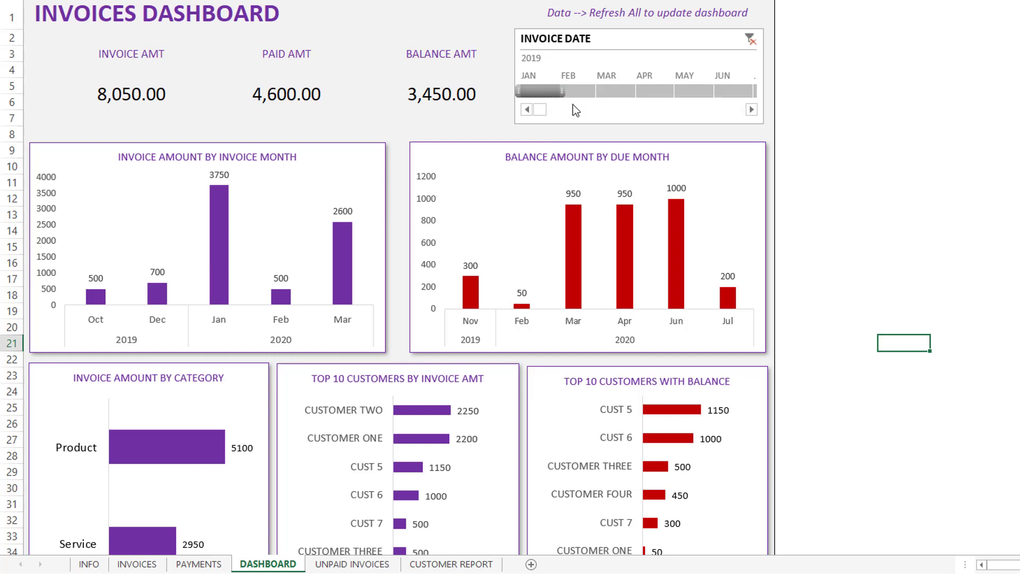
drag(560, 92, 718, 95)
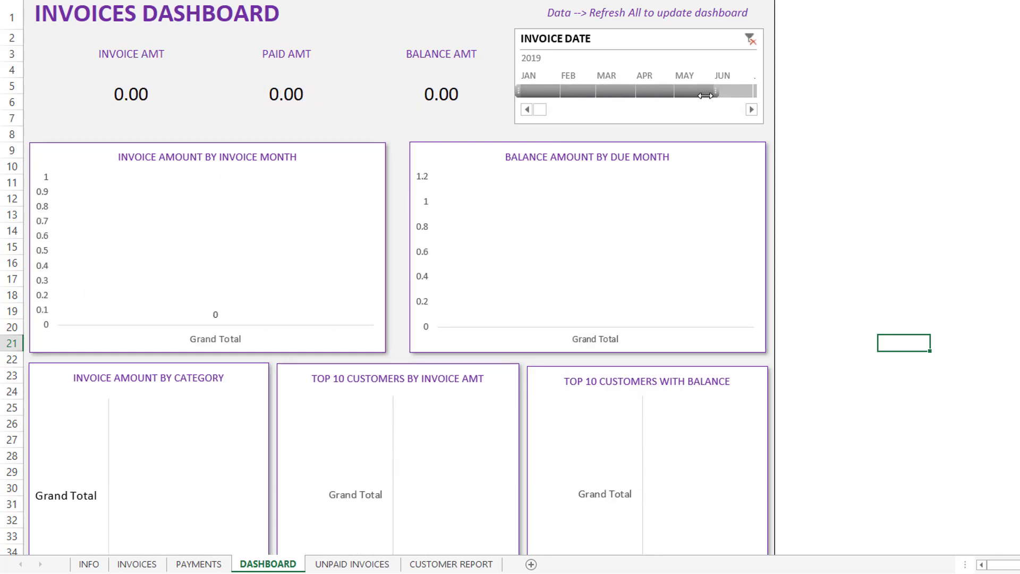
click(751, 110)
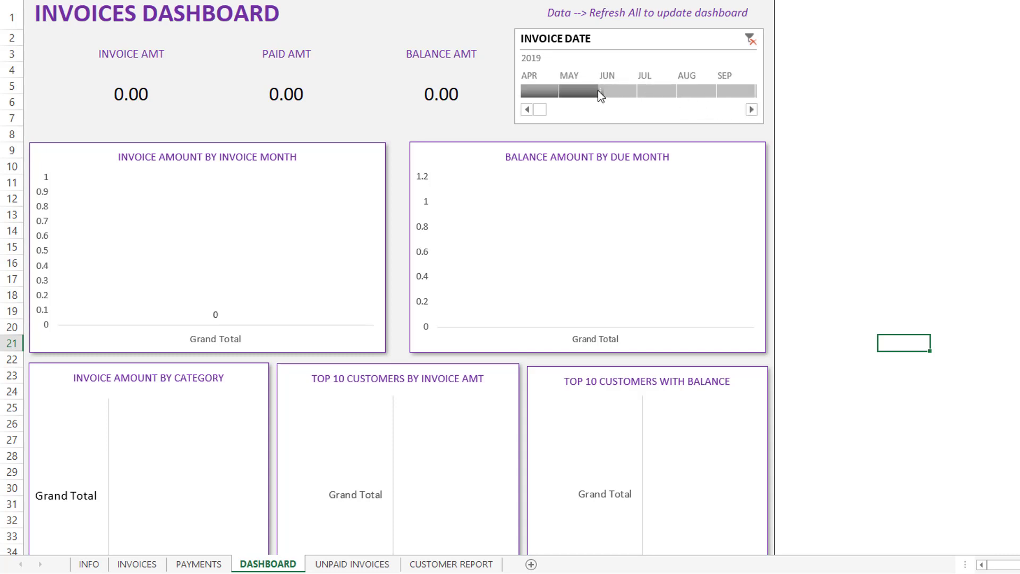
drag(599, 94, 826, 103)
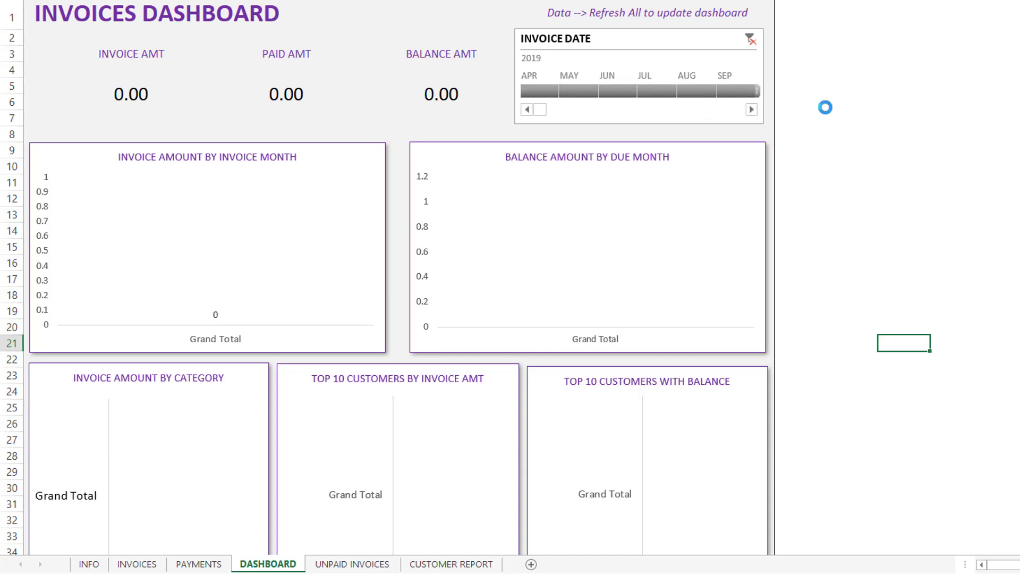
click(751, 110)
click(751, 109)
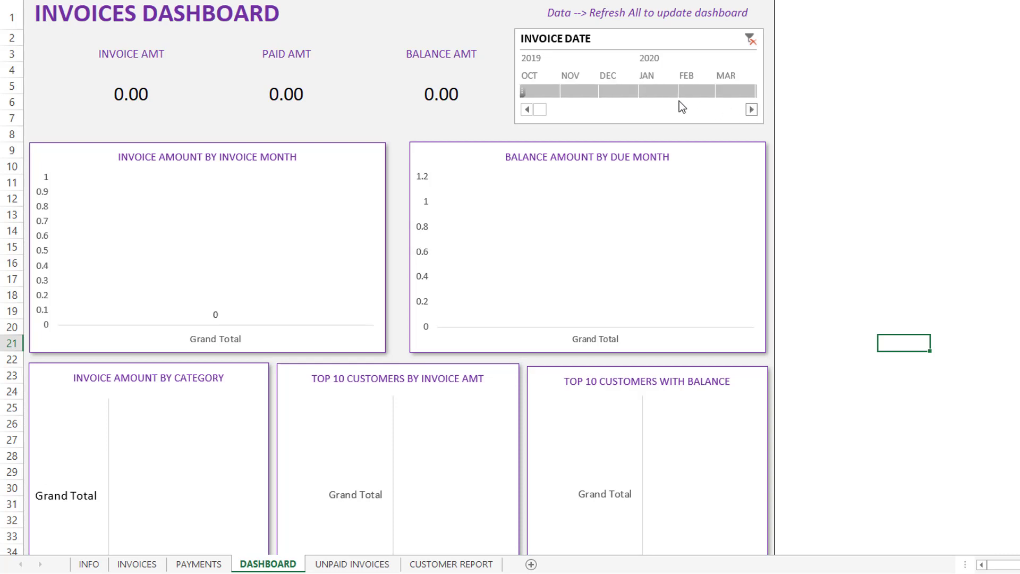
Filter the dashboard timeline to invoices from January–March 2020, and narrow the range to February–March 2020.
click(662, 91)
drag(682, 92, 758, 92)
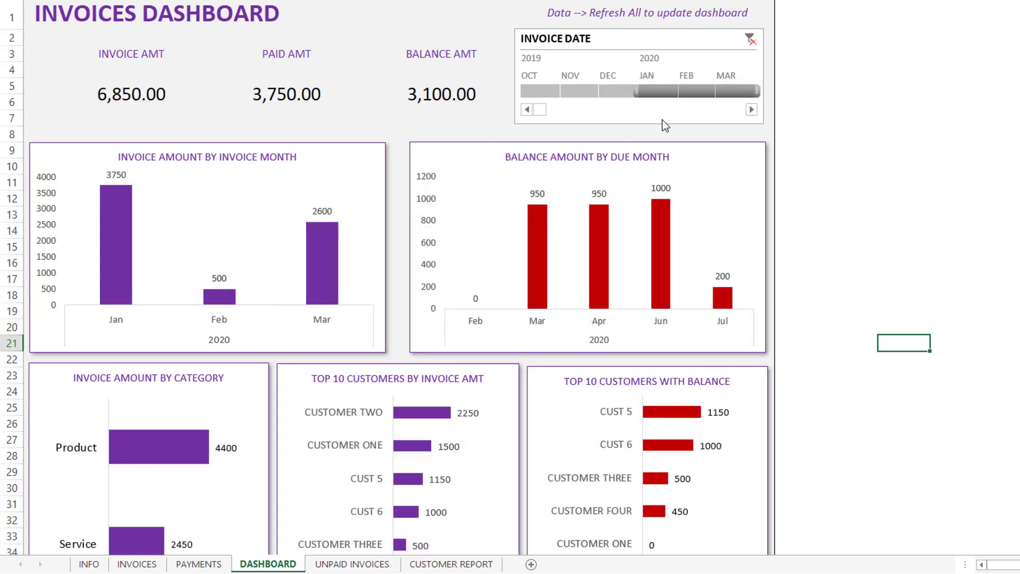
drag(637, 91, 675, 91)
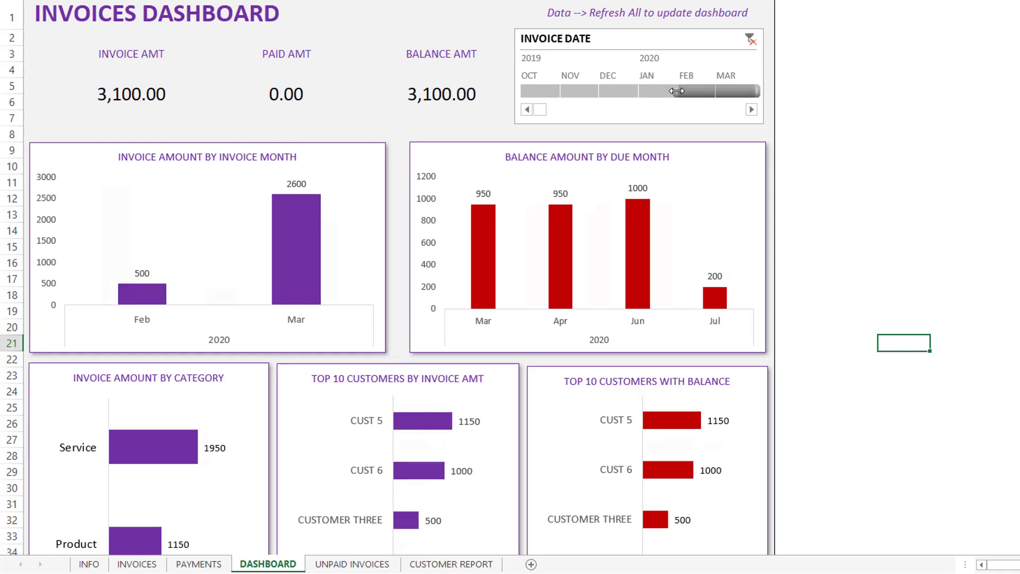
Clear the dashboard's invoice date filter and view the invoice category and top customer charts for all dates.
click(748, 40)
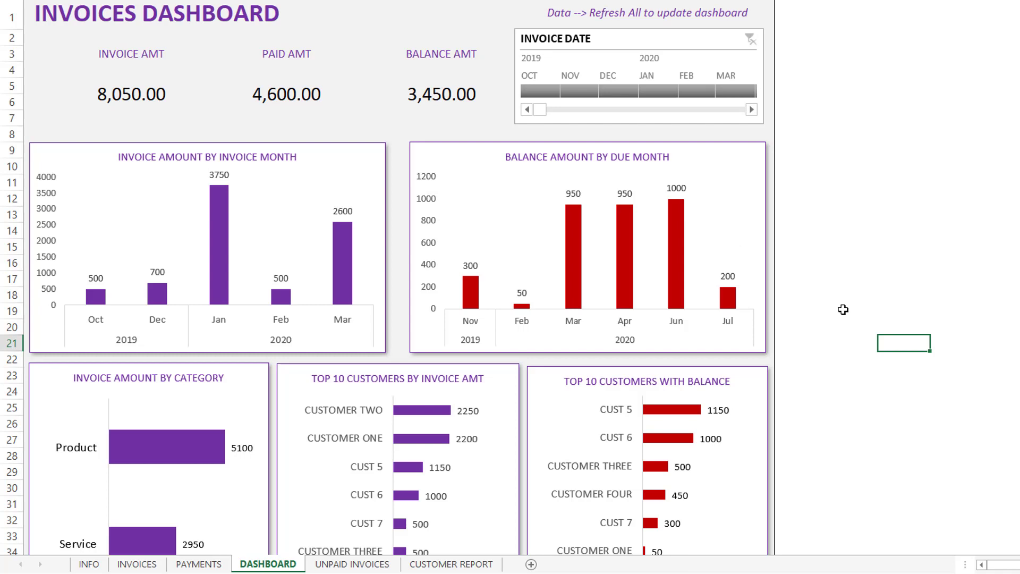
scroll(843, 310, down, 1)
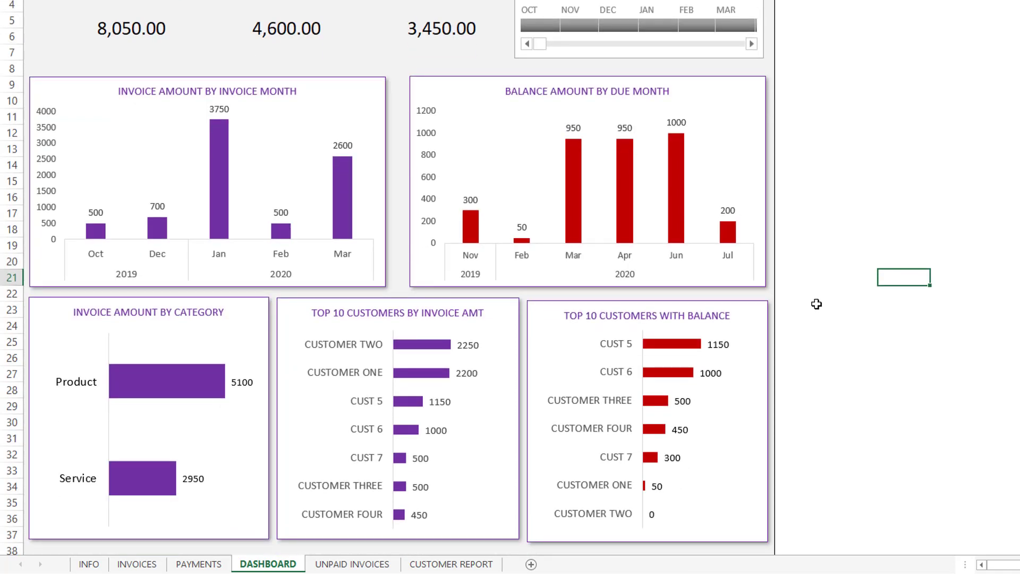
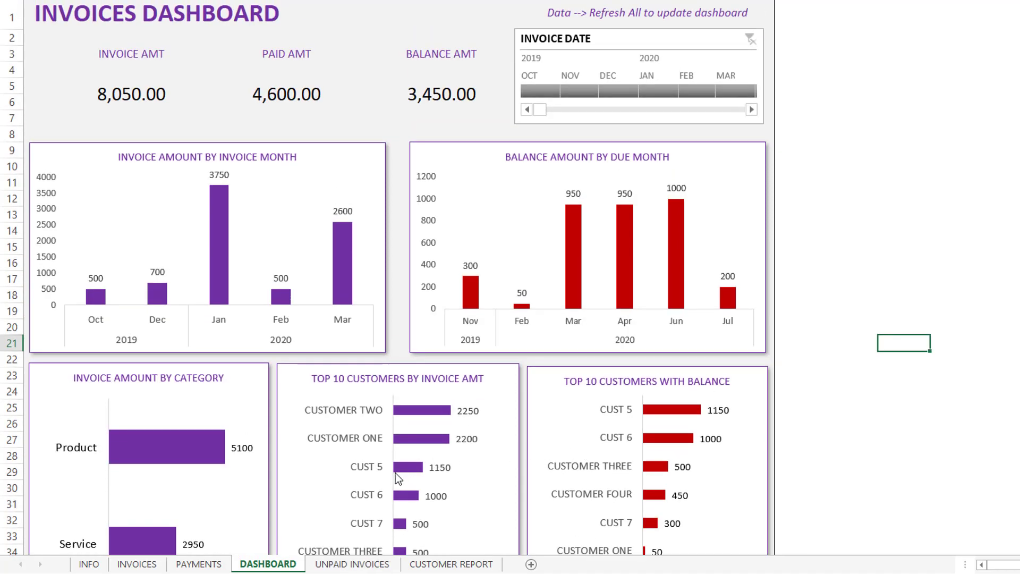
Open the Unpaid Invoices sheet and set the starting number of the current invoices list to 21.
click(334, 564)
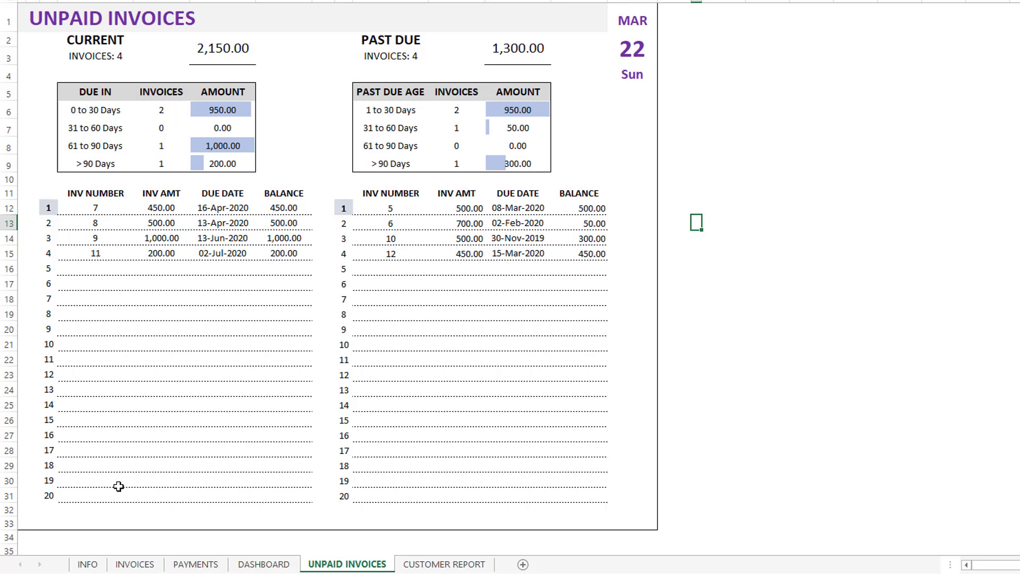
click(47, 208)
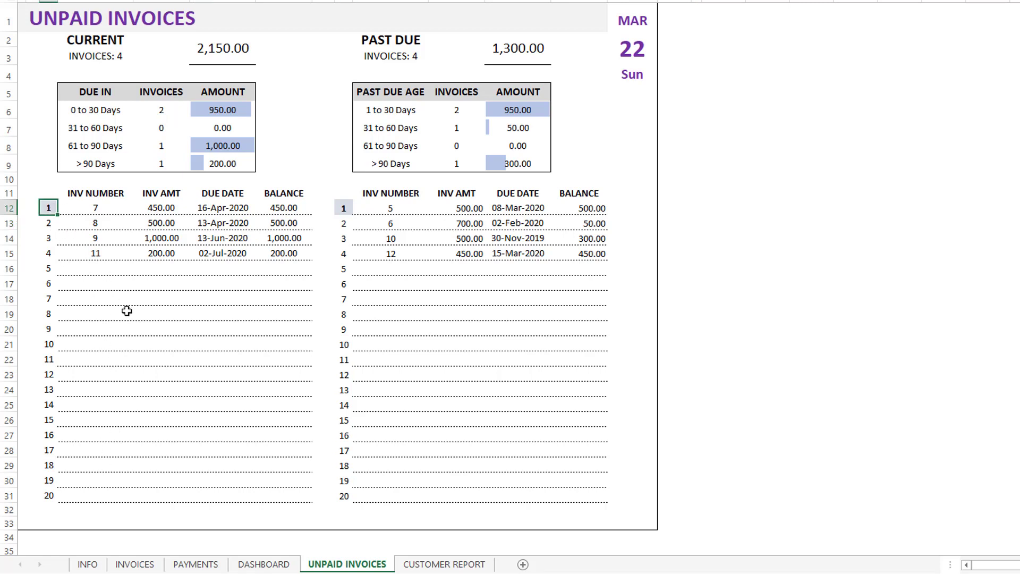
key(F2)
text(21)
key(Return)
Set the starting number of the current invoices list to 2, and return it to 1.
click(54, 207)
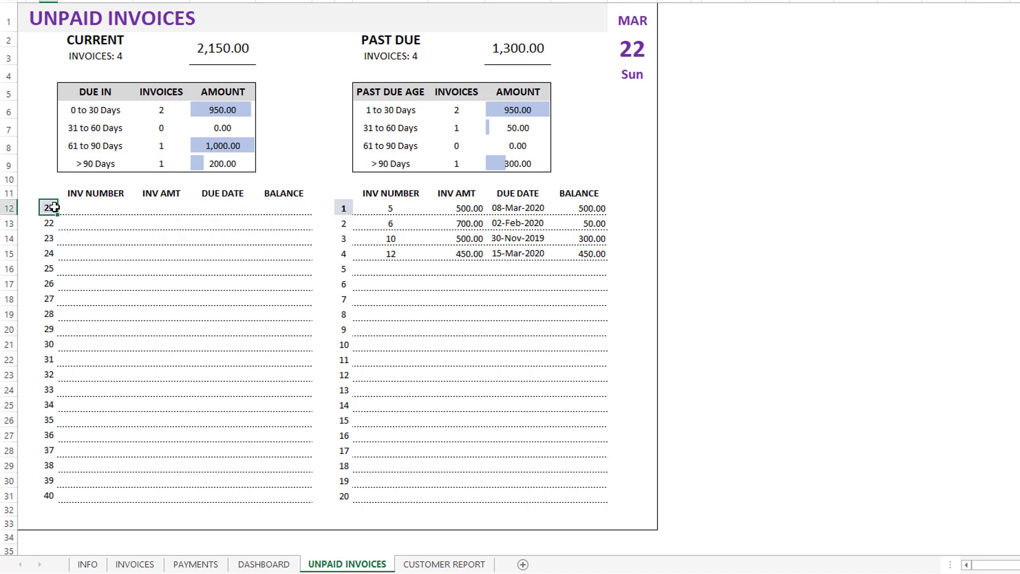
text(2)
key(Return)
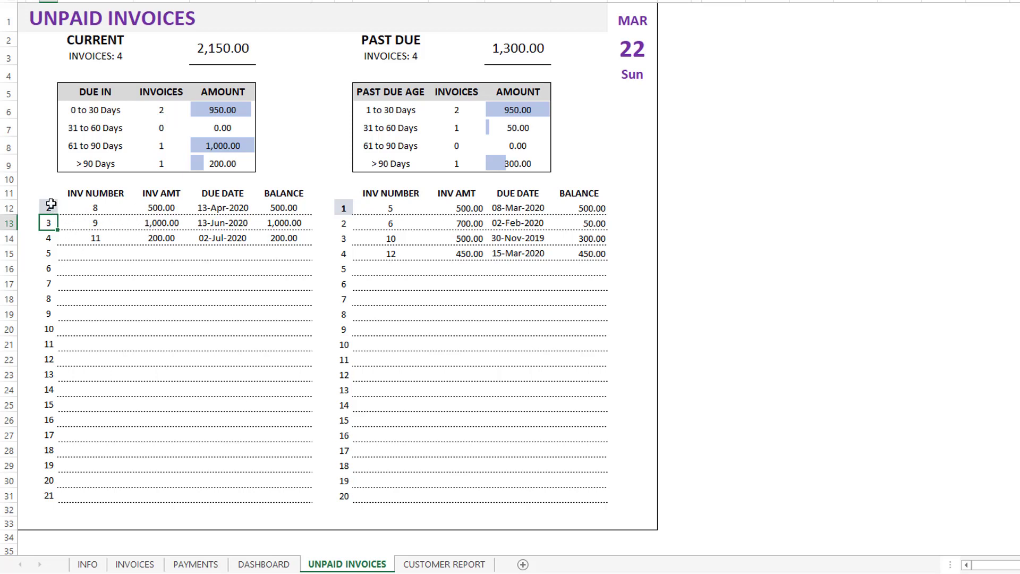
click(51, 207)
text(1)
key(Return)
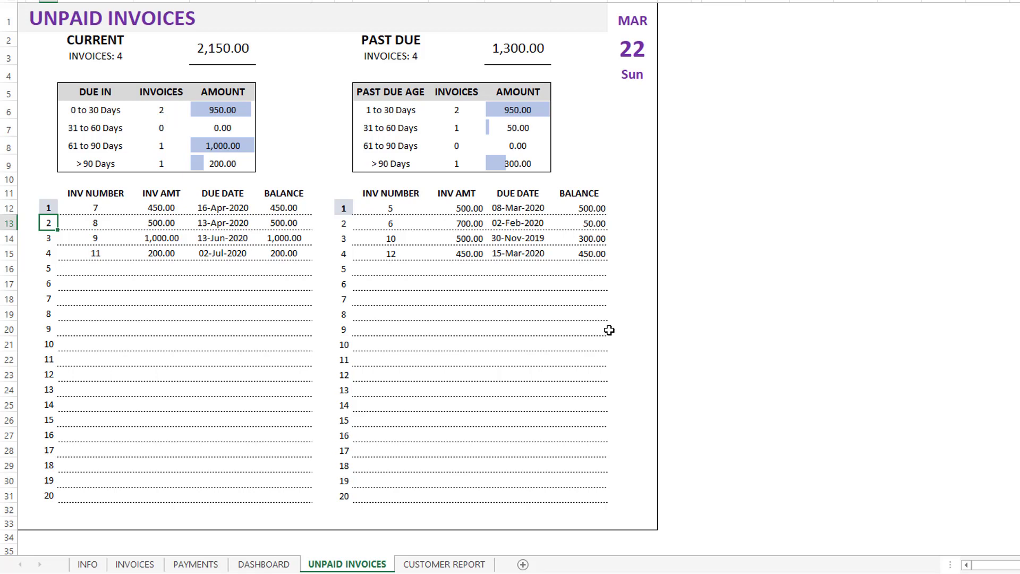
Open the Customer Report sheet, select its customer field, and view the customers listed on the Invoices sheet.
click(454, 565)
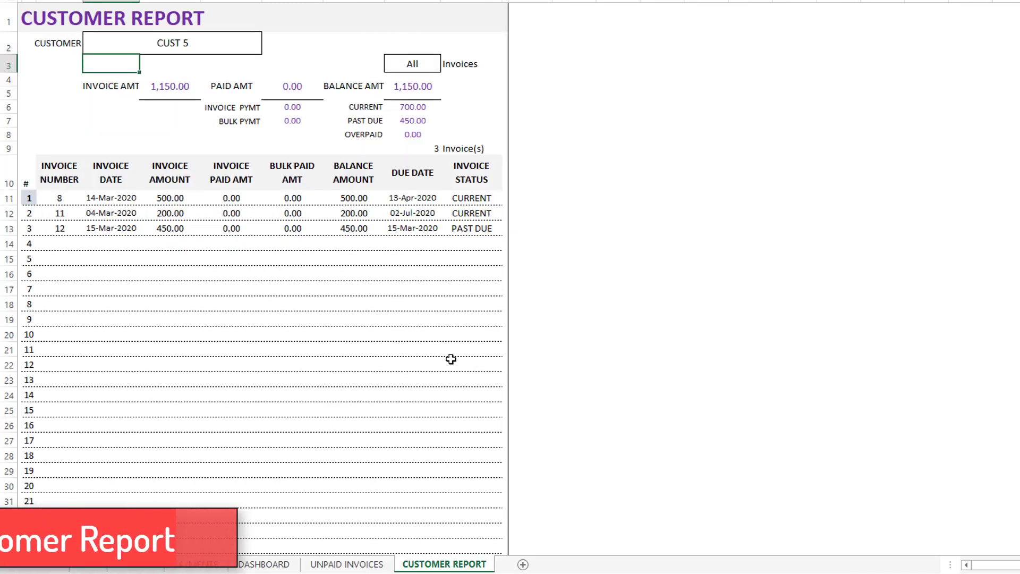
click(228, 45)
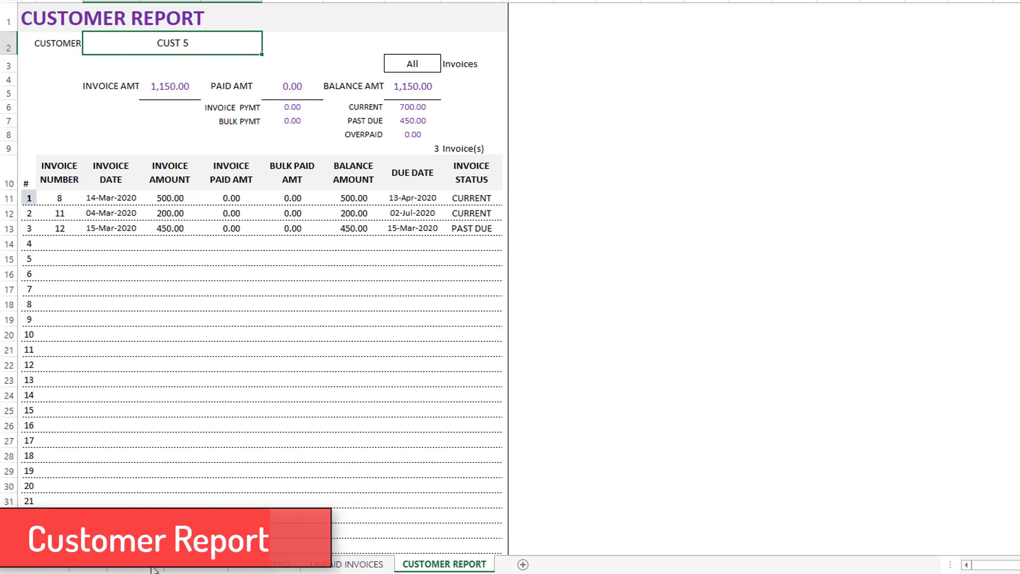
click(136, 565)
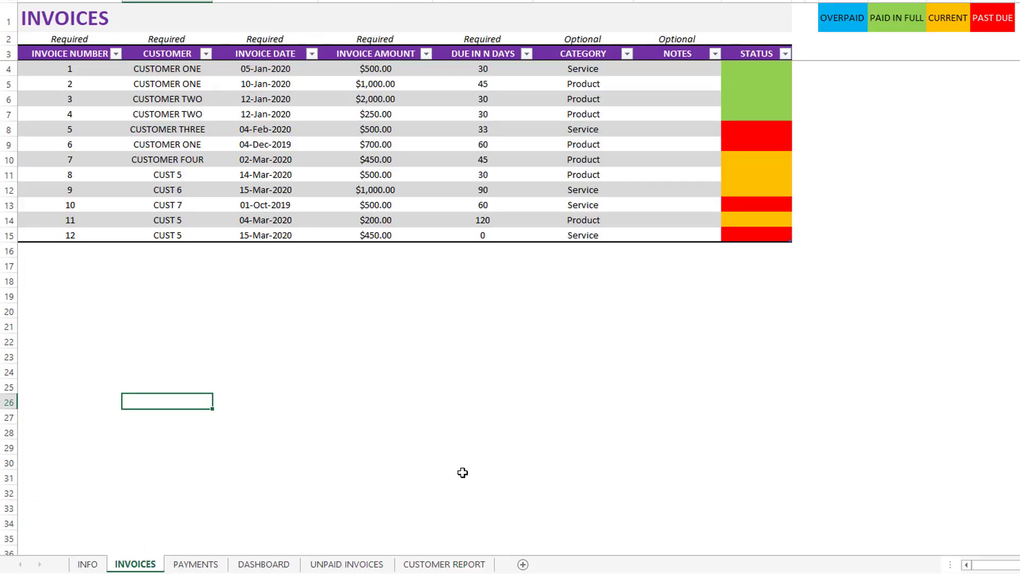
Return to the Customer Report sheet and set the report's customer to CUSTOMER ONE.
click(463, 564)
text(CUSTOMER ONE)
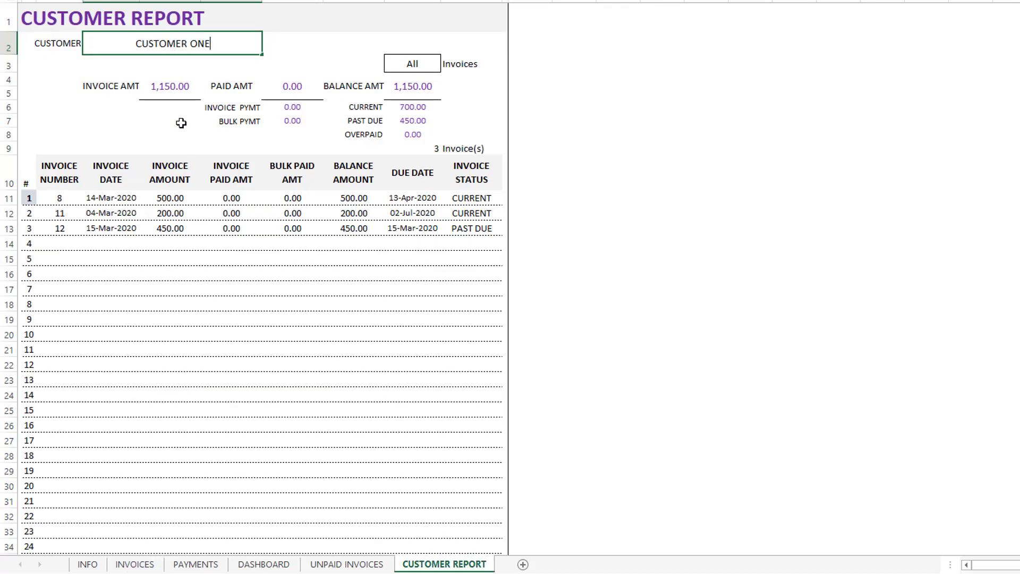
key(Return)
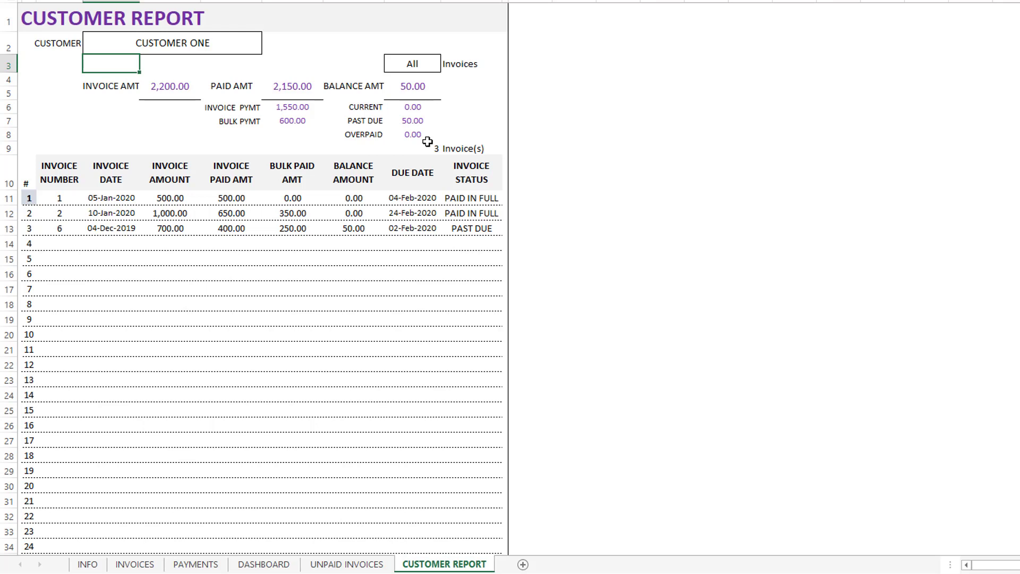
Limit the customer report to Past Due invoices, and return the filter to All invoices.
click(432, 63)
click(447, 64)
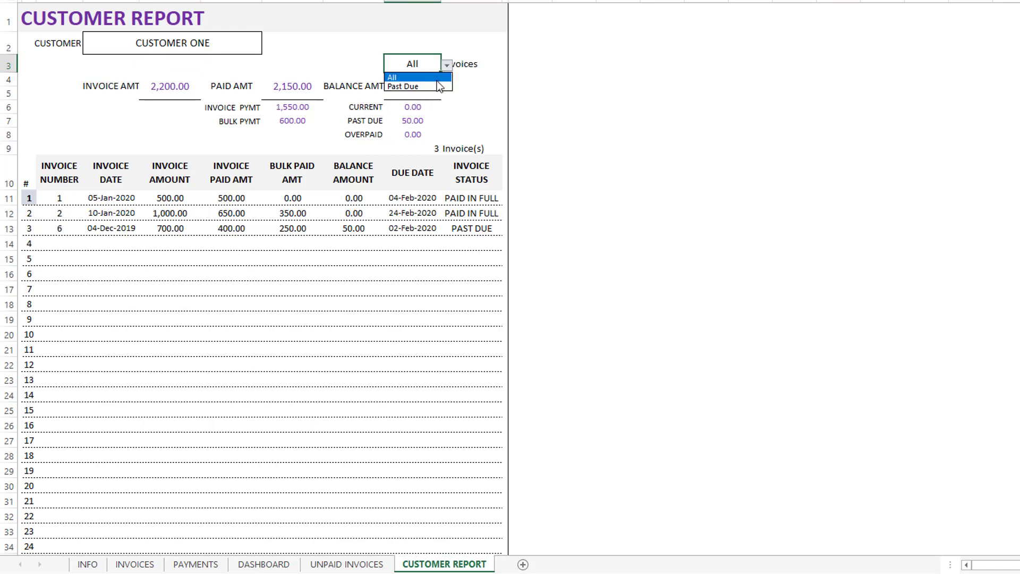
key(Escape)
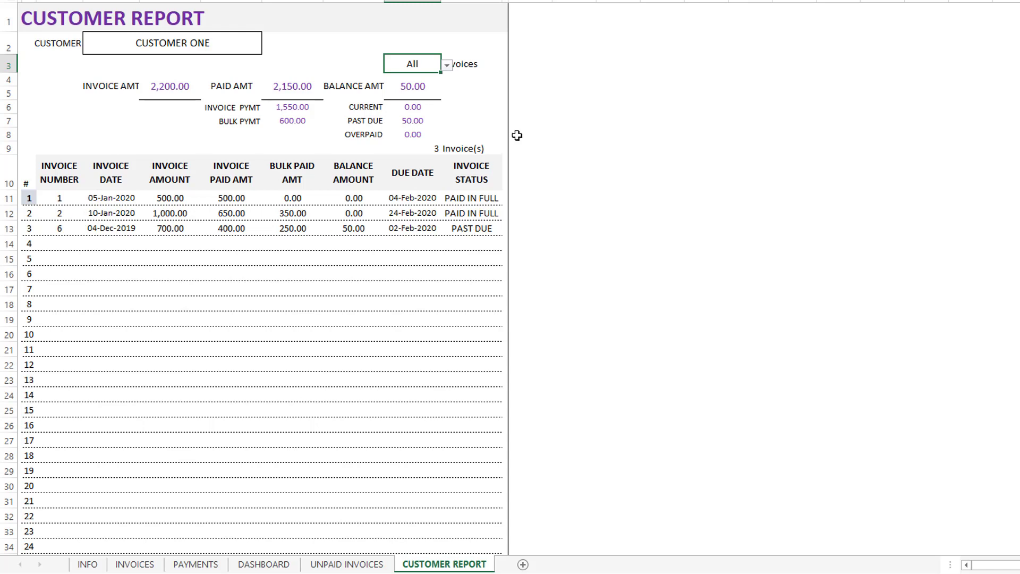
click(447, 65)
click(432, 87)
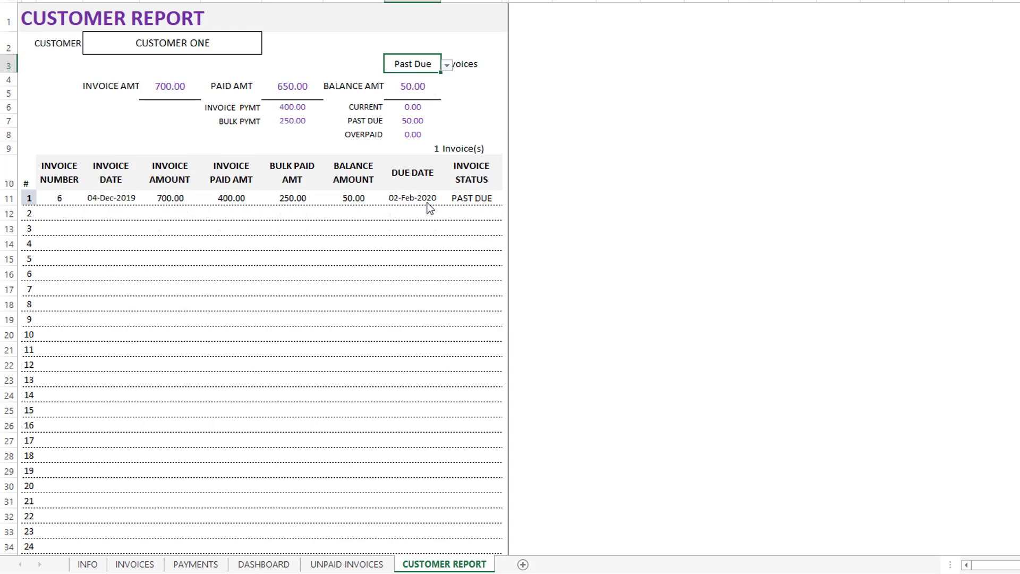
click(445, 66)
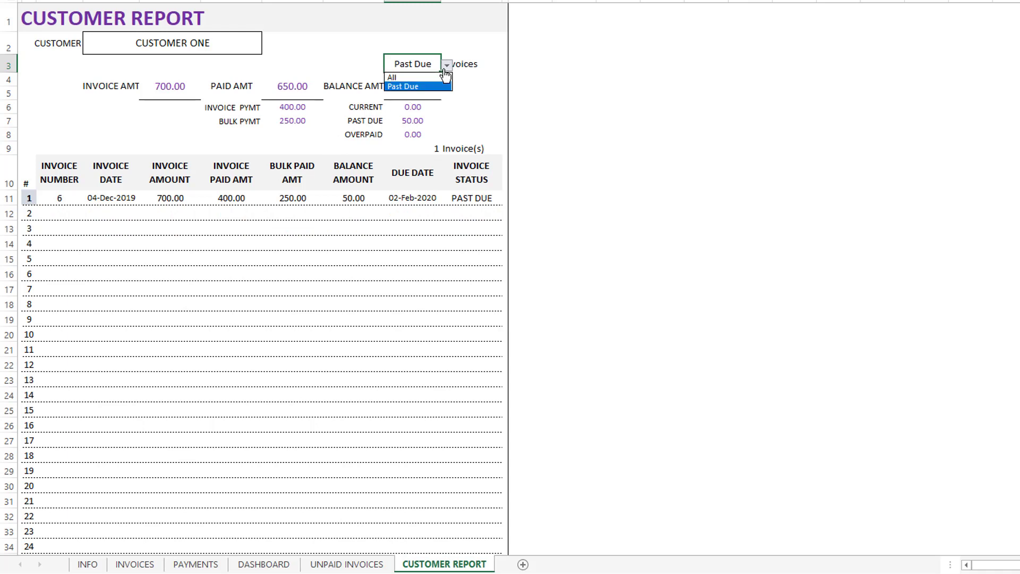
click(418, 77)
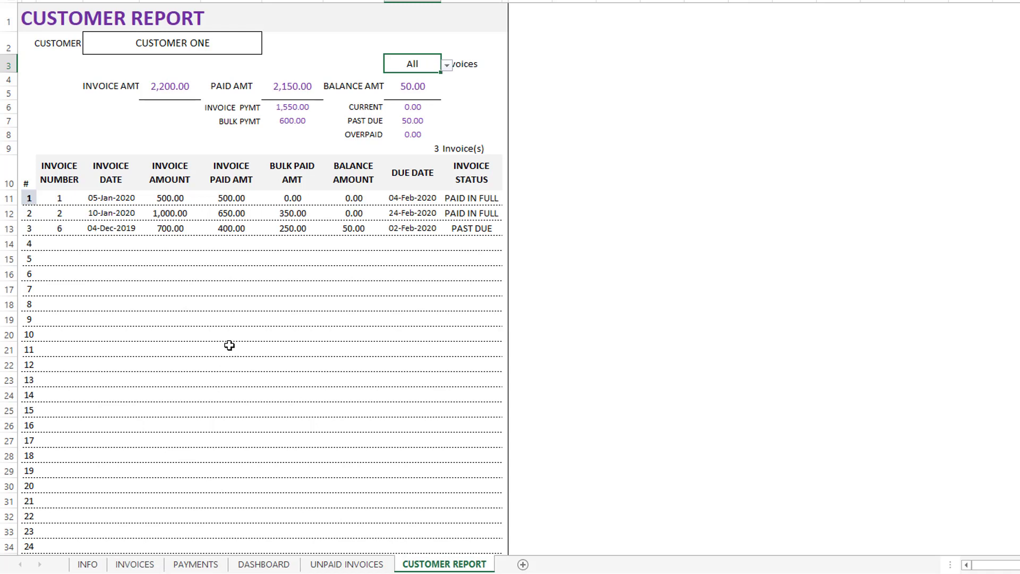
View the customer report's invoice list down to number 30 and select its starting number cell.
scroll(228, 346, down, 2)
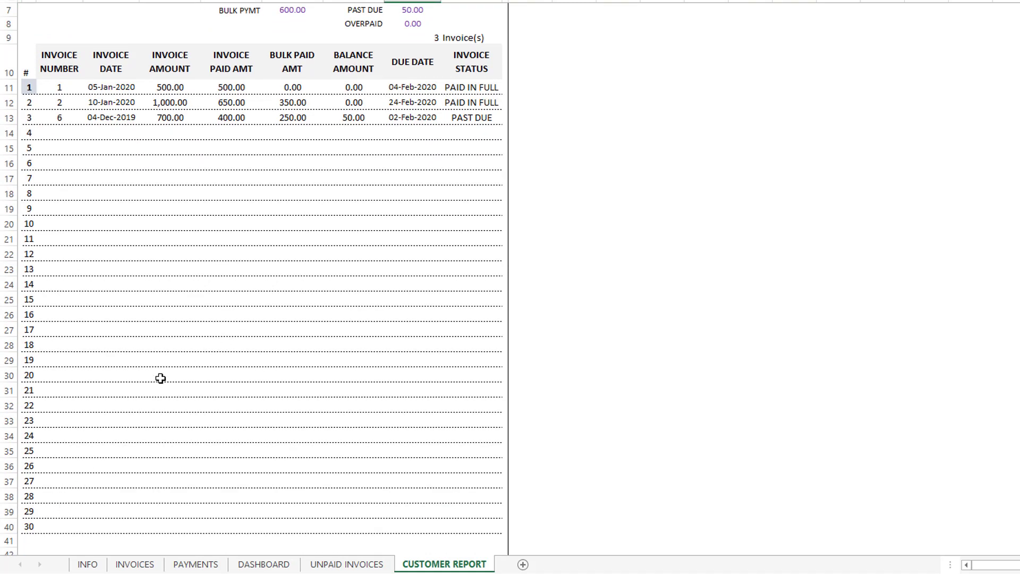
scroll(161, 378, up, 2)
click(29, 199)
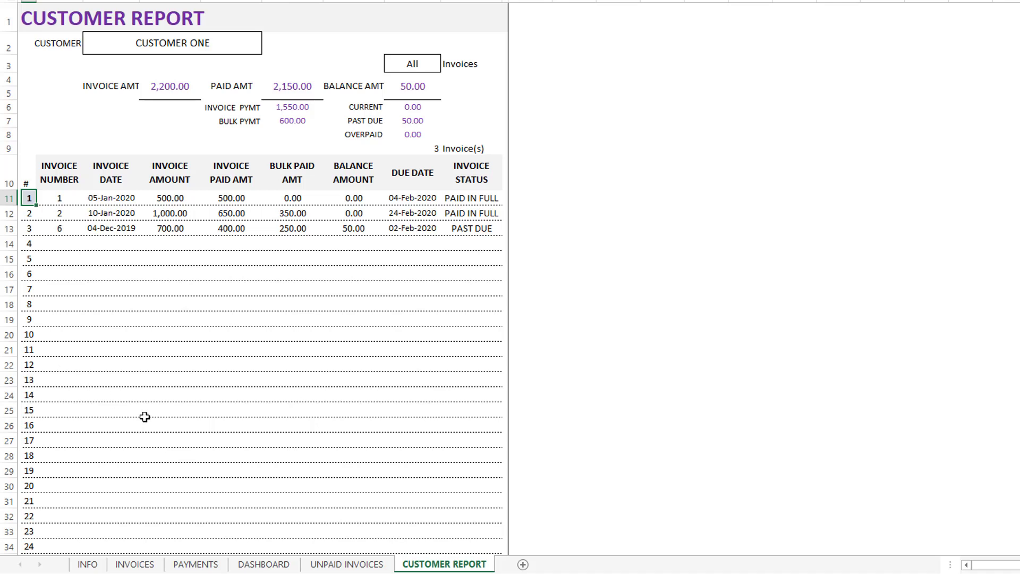
Revisit the Dashboard, Payments and Invoices sheets, finishing on the Payments sheet.
click(268, 564)
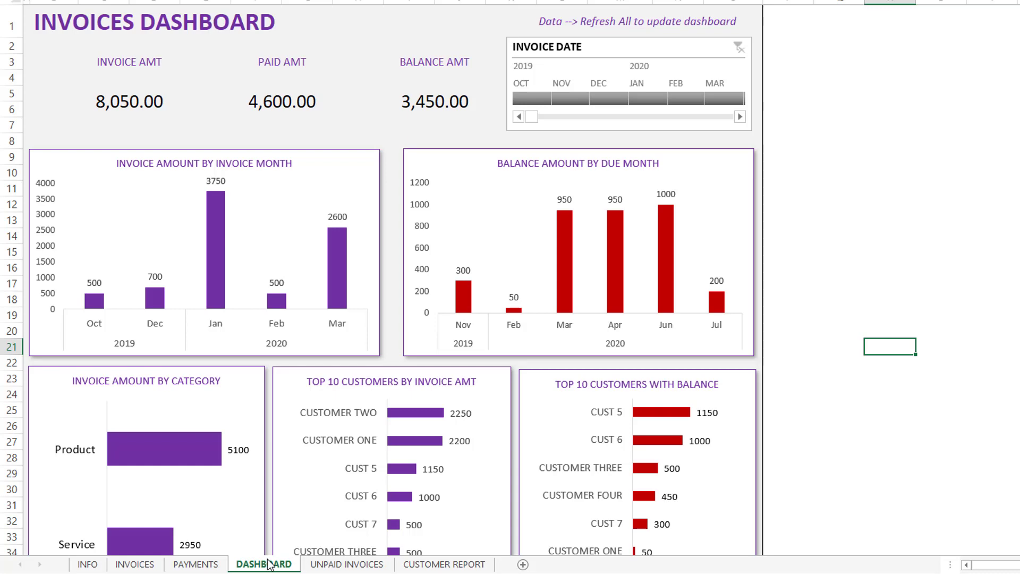
click(196, 564)
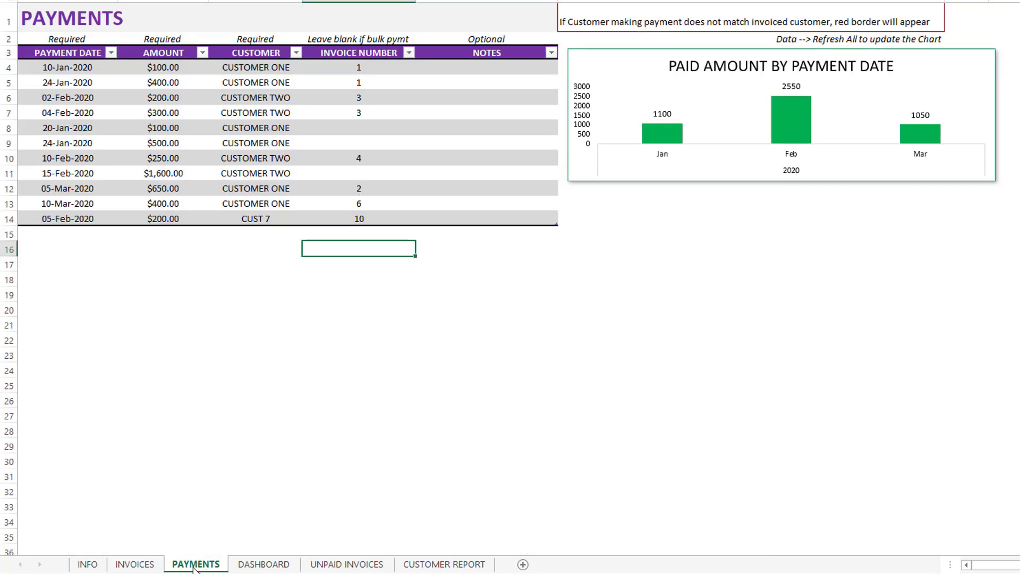
click(153, 567)
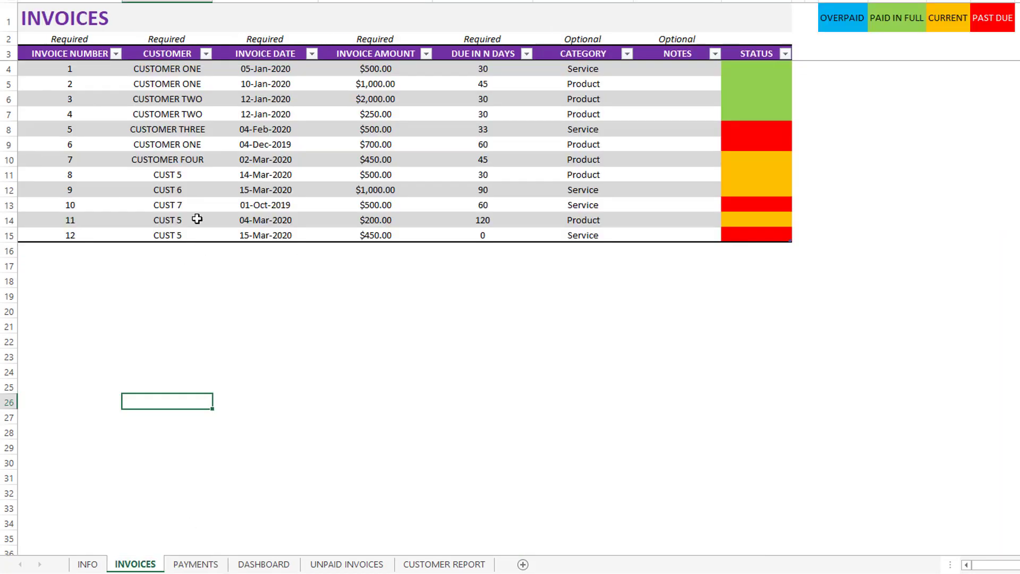
click(196, 565)
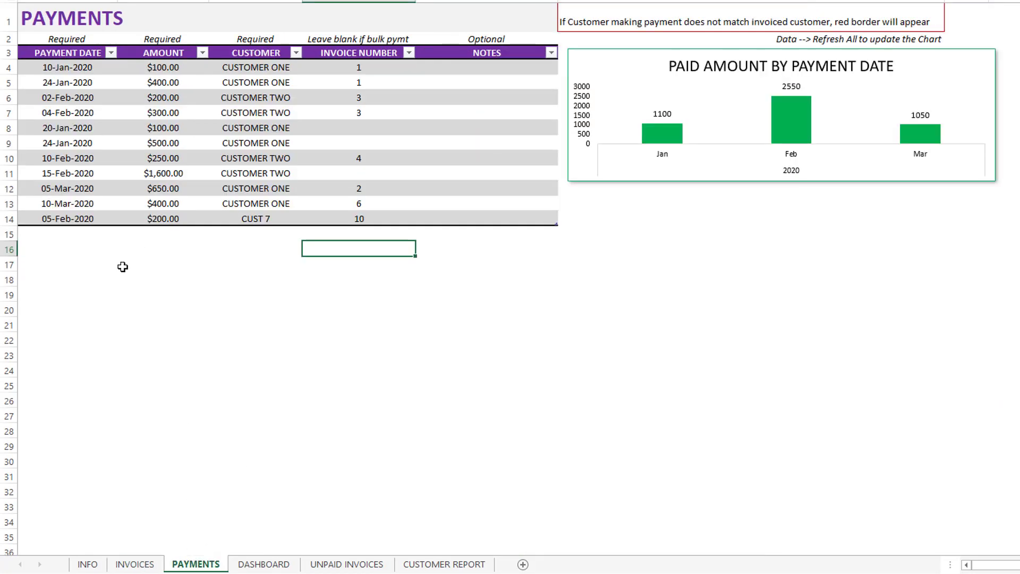